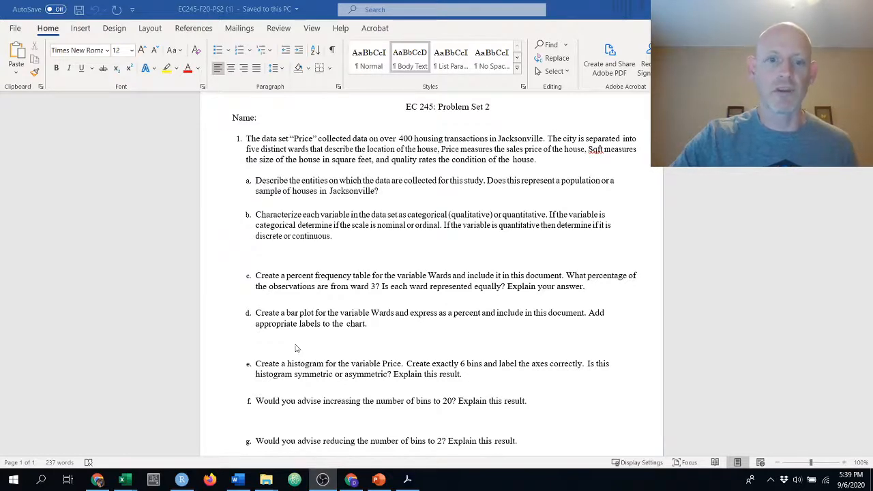
# Read the histogram question in the problem set and switch to the Price workbook in Excel
pyautogui.scroll(-1, 296, 349)
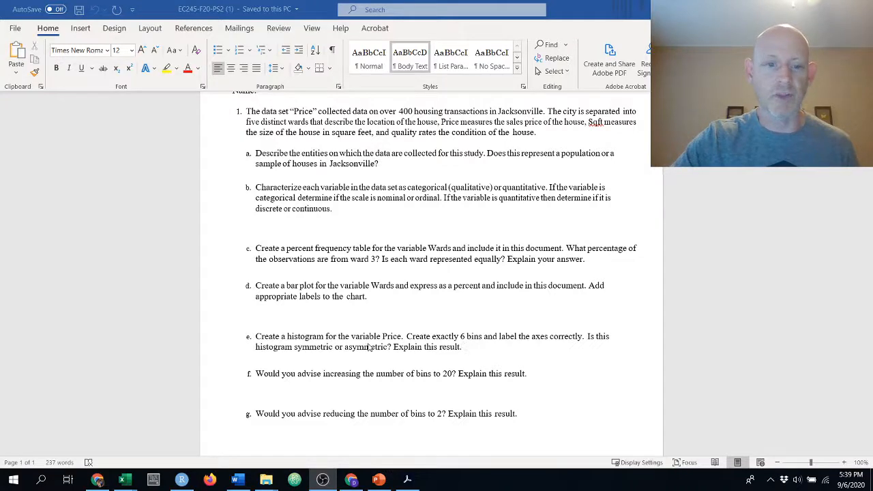
pyautogui.moveTo(124, 479)
pyautogui.click(297, 429)
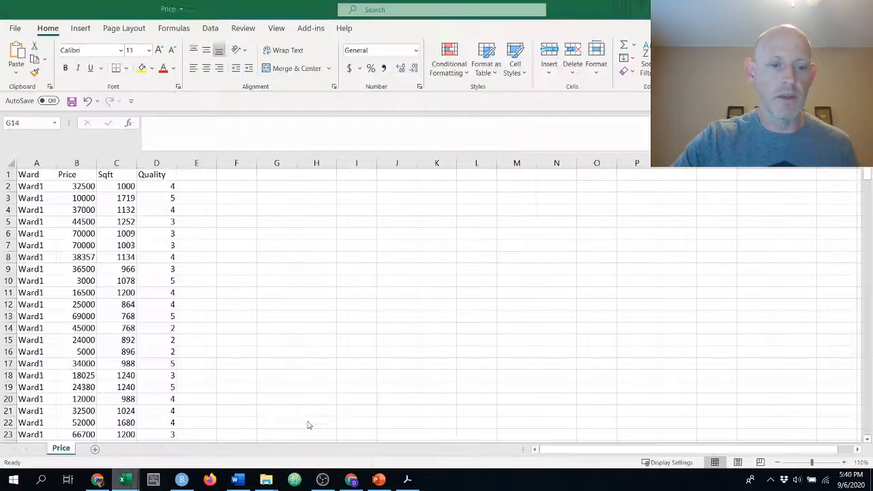
# Insert a histogram of all the Price values from B2 down and move the chart up, closer to the data
pyautogui.click(93, 186)
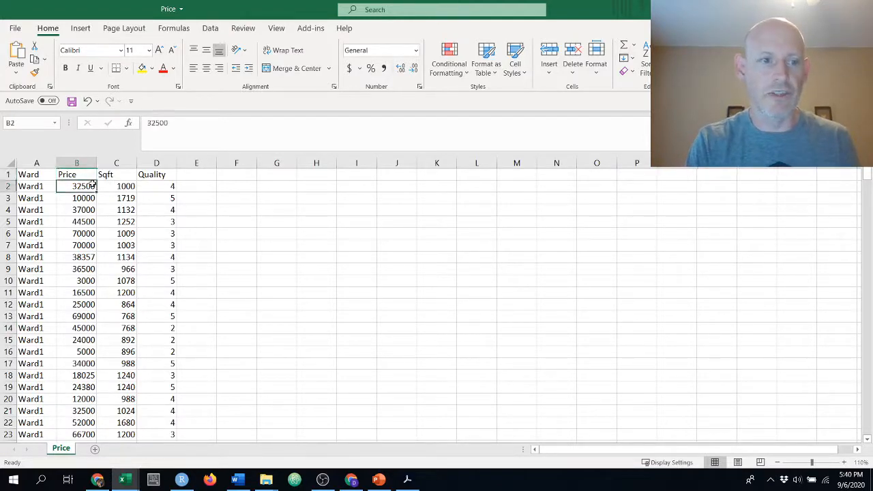
pyautogui.hotkey('ctrl', 'shift', 'Down')
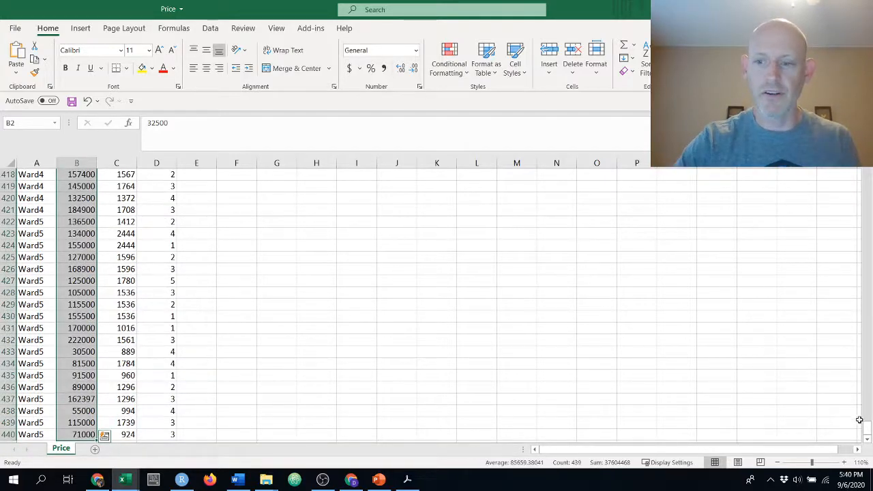
pyautogui.moveTo(867, 428); pyautogui.dragTo(869, 176)
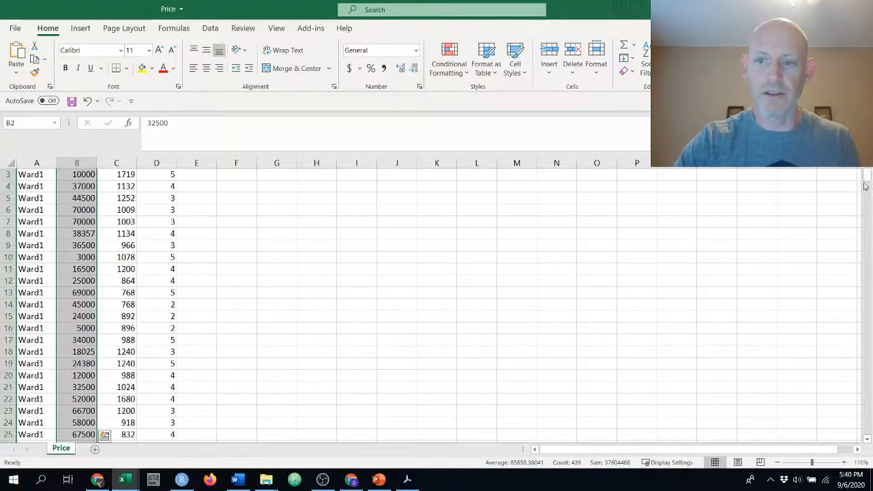
pyautogui.scroll(1, 376, 271)
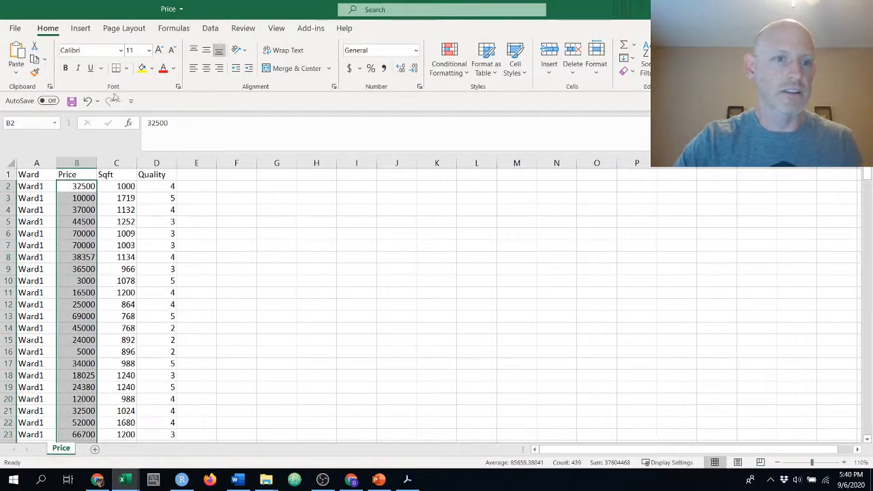
pyautogui.click(87, 34)
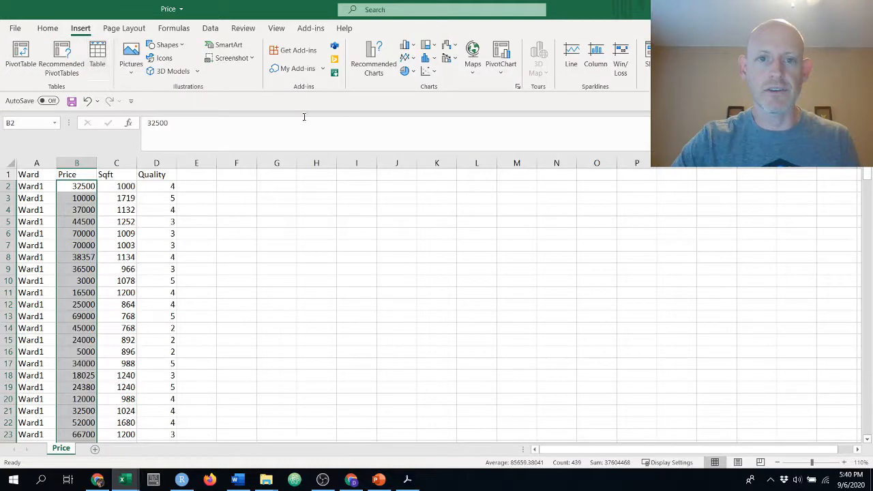
pyautogui.click(436, 60)
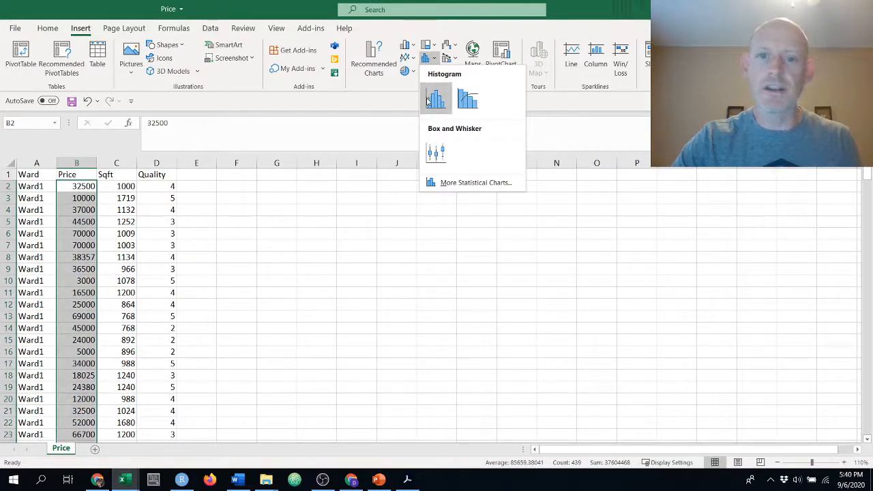
pyautogui.click(436, 99)
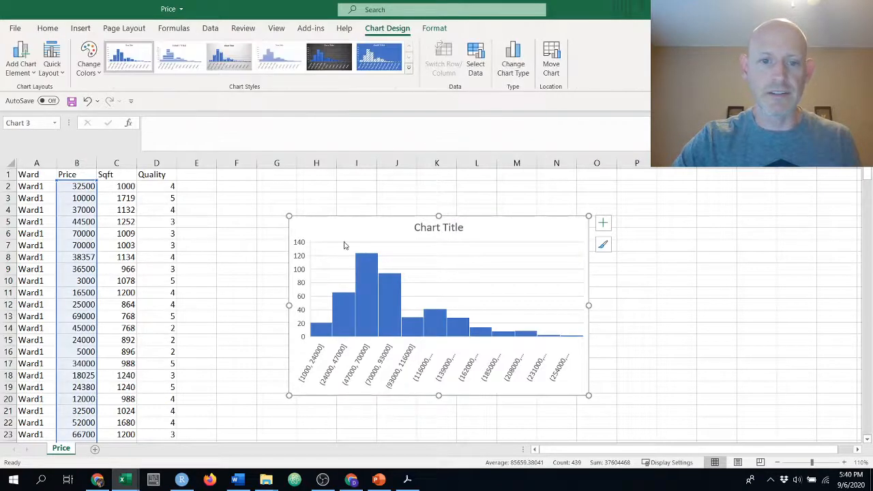
pyautogui.moveTo(332, 225); pyautogui.dragTo(288, 194)
# Title the chart "Histogram for Price" and move it right beside the data columns, just below the column headings
pyautogui.click(376, 200)
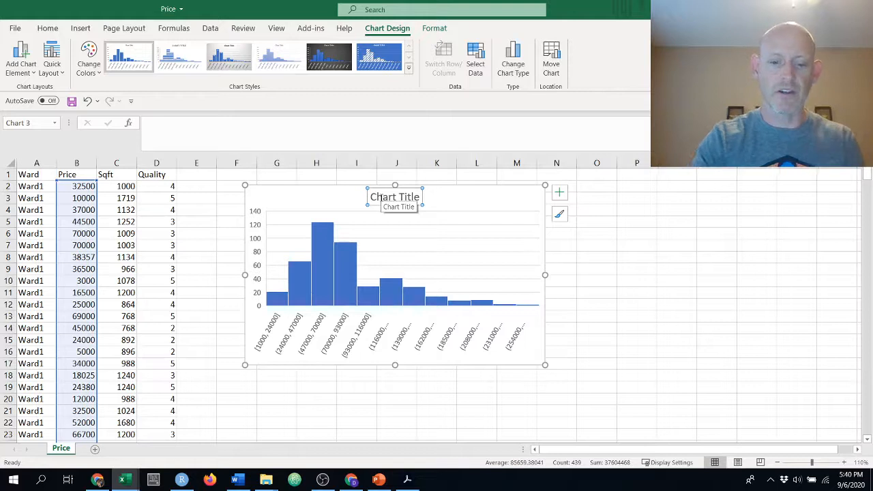
pyautogui.tripleClick(379, 198)
pyautogui.write('Hi')
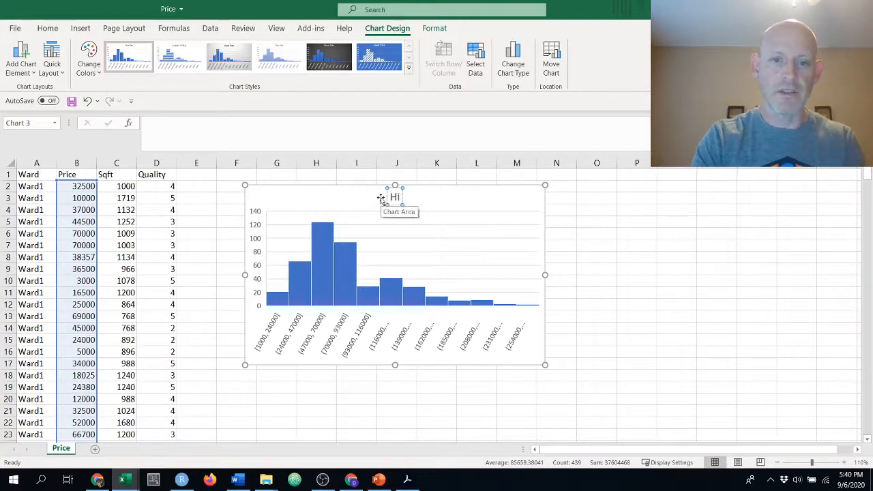
pyautogui.write('stogram for')
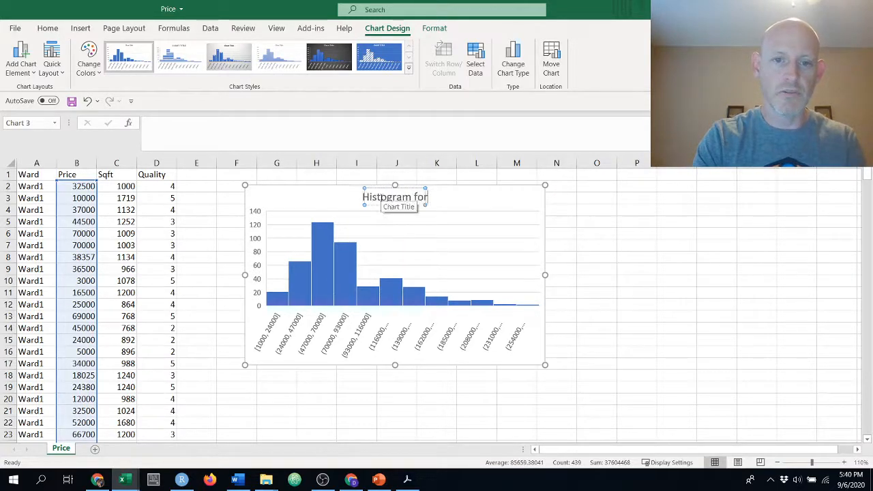
pyautogui.write(' Price')
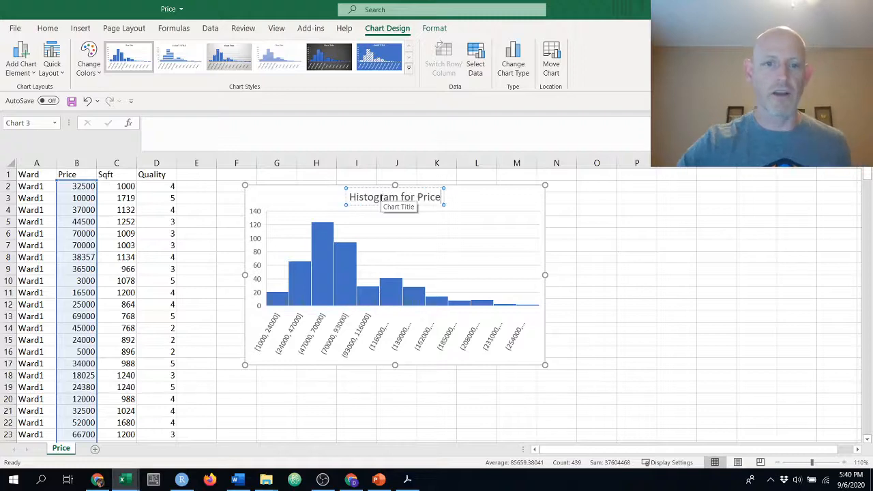
pyautogui.click(582, 233)
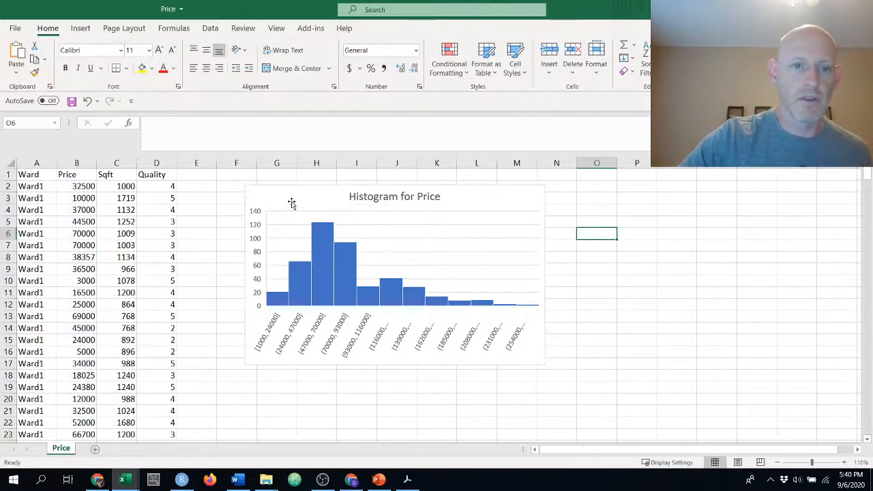
pyautogui.moveTo(291, 200); pyautogui.dragTo(262, 191)
pyautogui.click(582, 279)
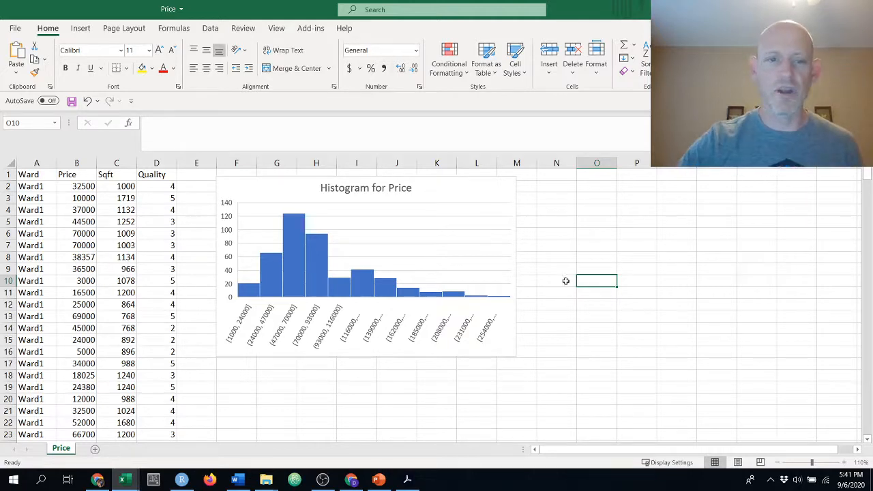
pyautogui.moveTo(369, 289)
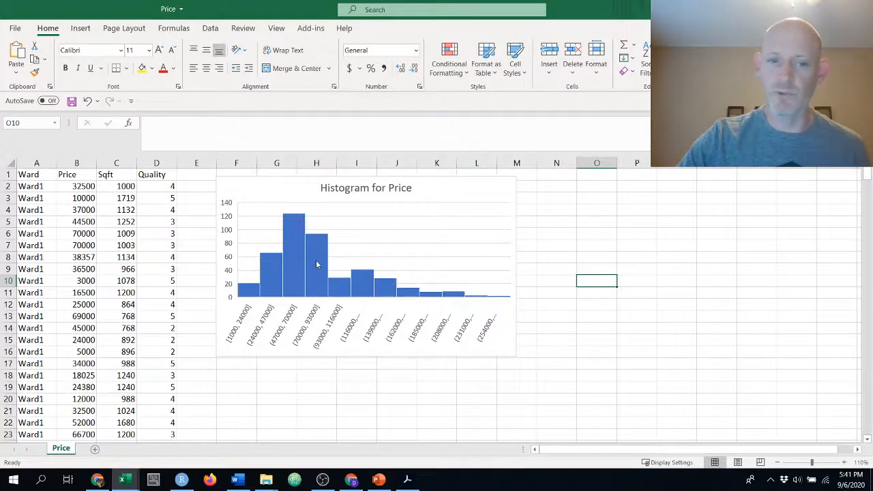
pyautogui.moveTo(317, 265)
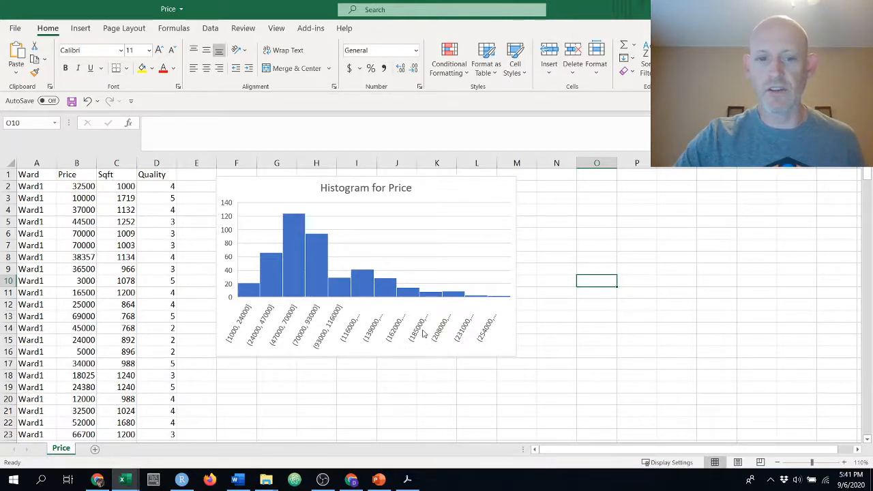
pyautogui.rightClick(398, 333)
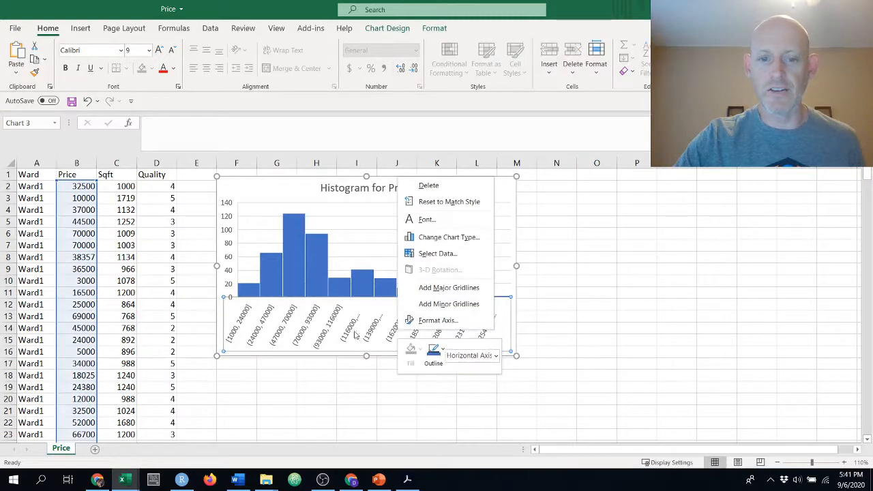
pyautogui.click(437, 321)
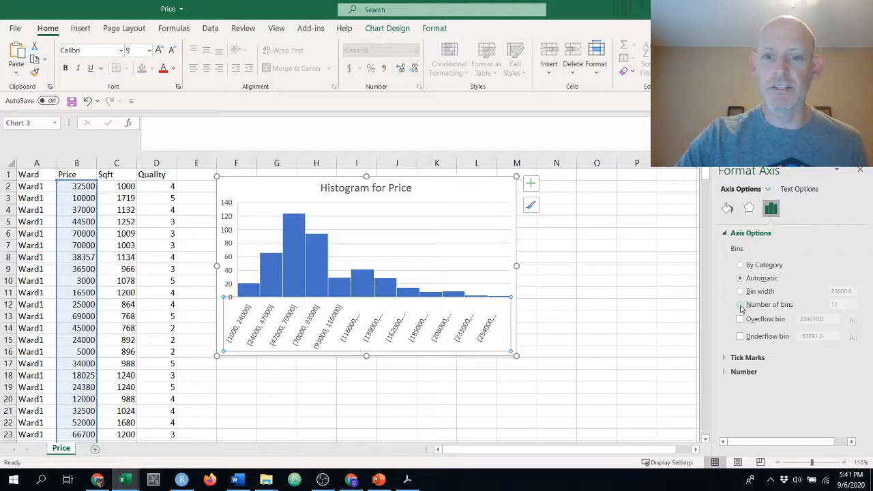
pyautogui.click(862, 172)
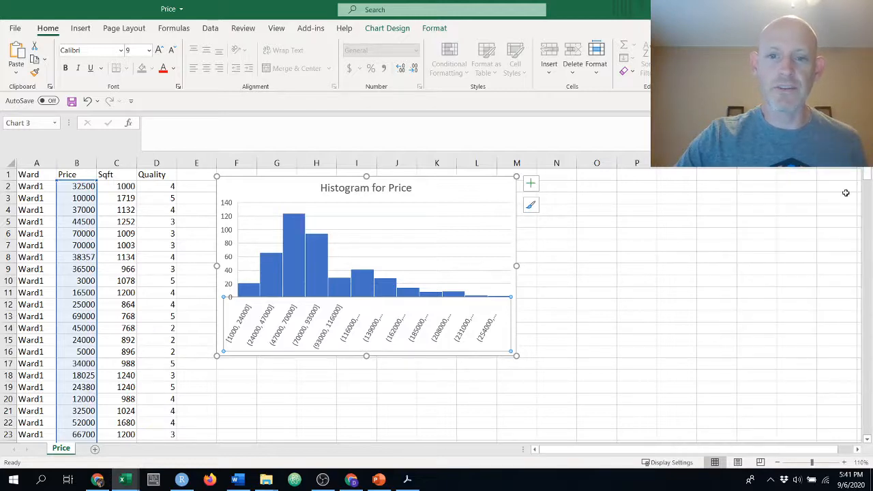
pyautogui.click(591, 260)
# Set the number of bins on the histogram's horizontal axis to 6 and close the axis formatting options
pyautogui.click(401, 229)
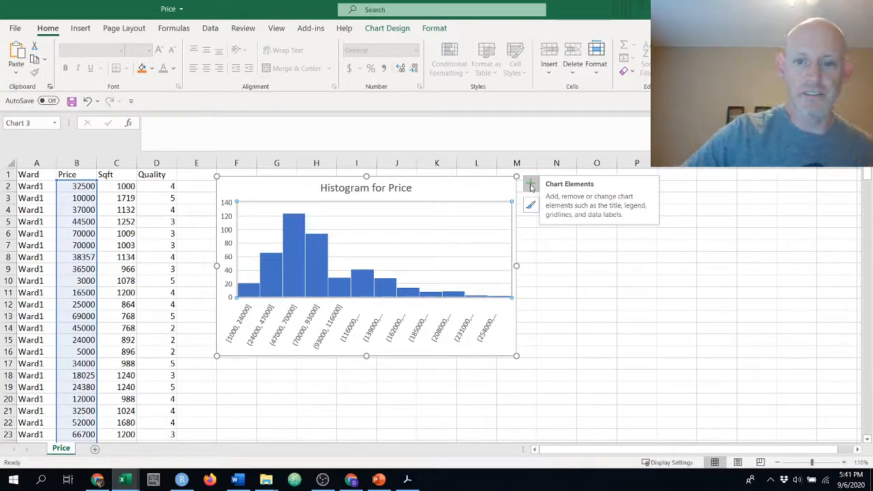
pyautogui.click(531, 184)
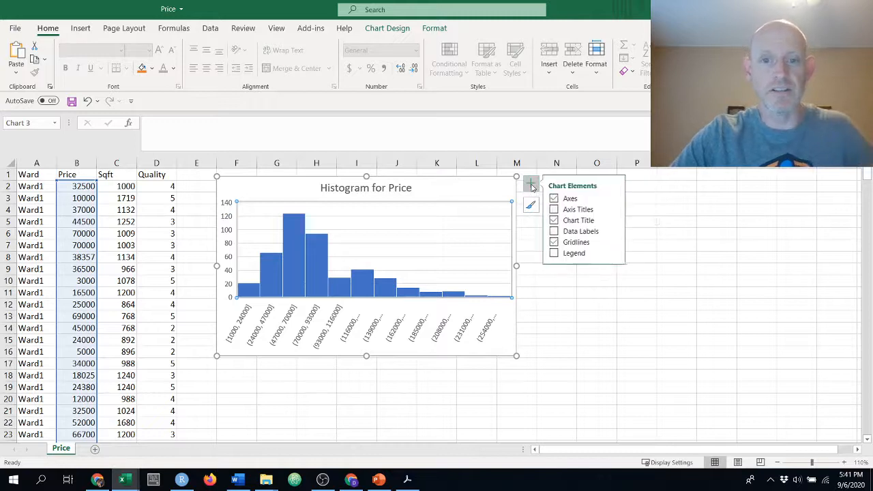
pyautogui.click(617, 199)
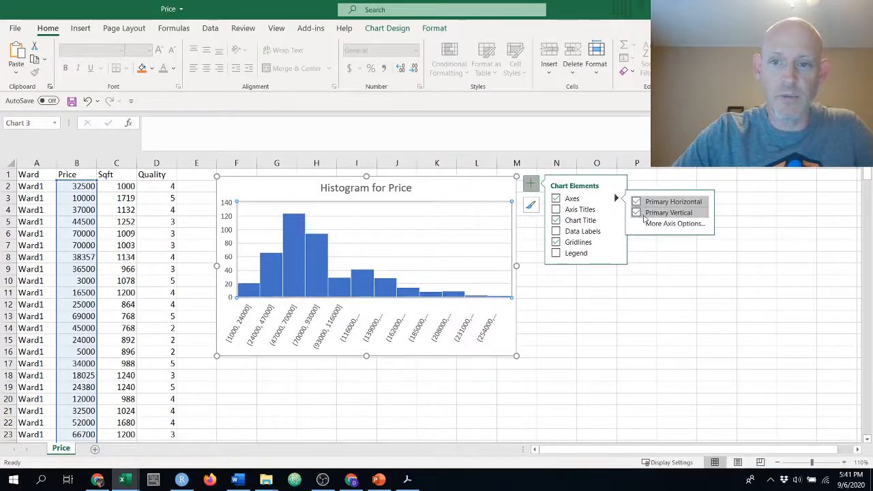
pyautogui.click(655, 225)
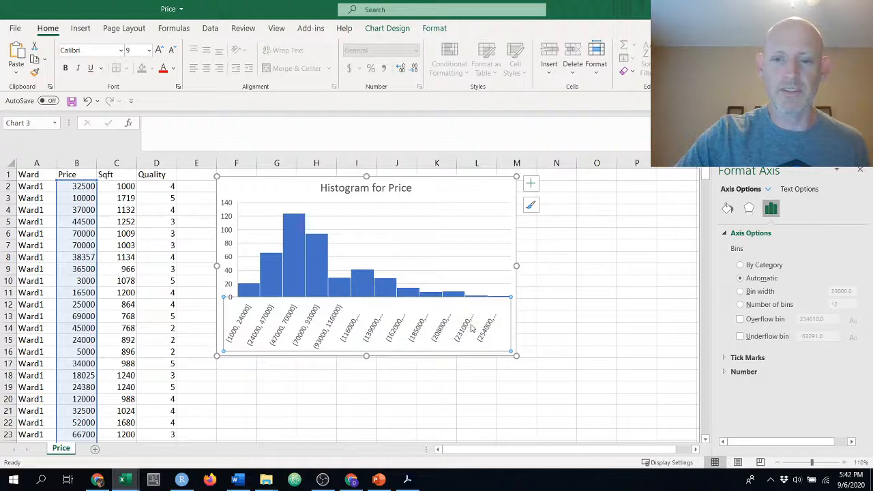
pyautogui.click(741, 305)
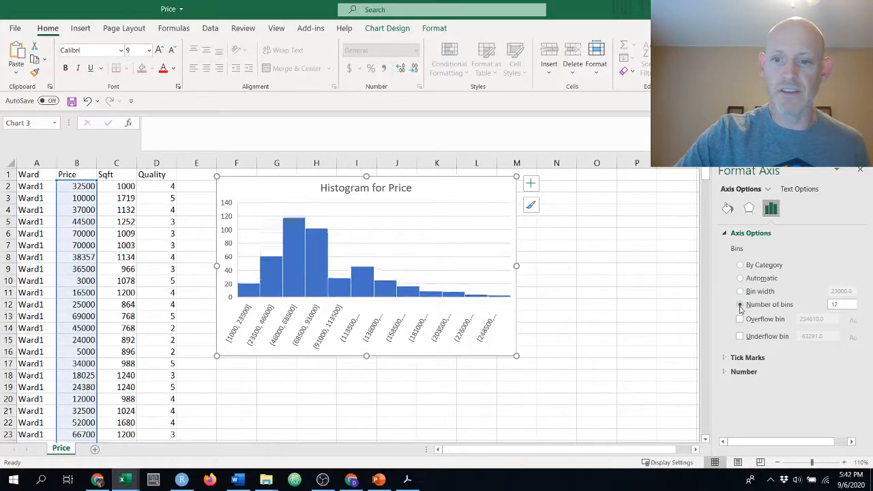
pyautogui.doubleClick(838, 307)
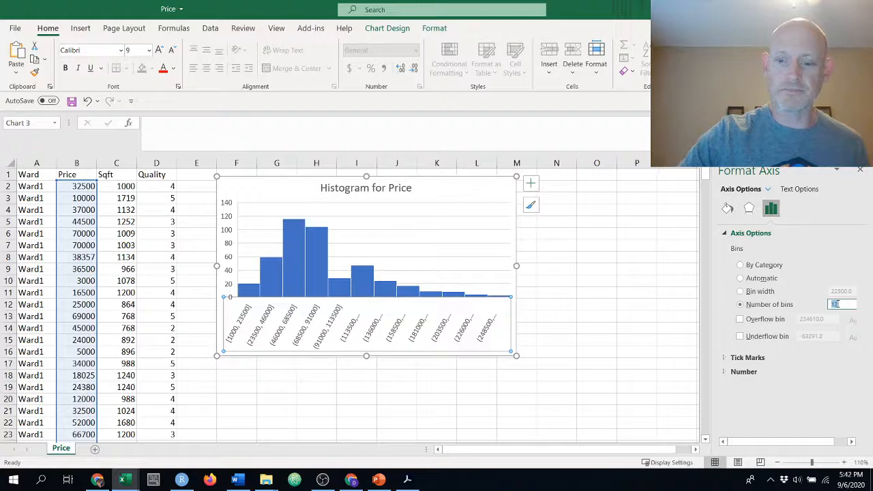
pyautogui.write('6')
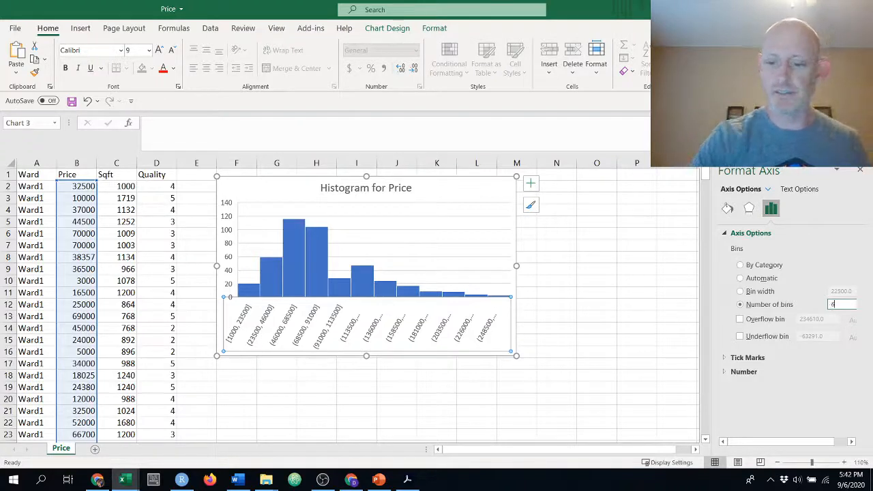
pyautogui.press('Return')
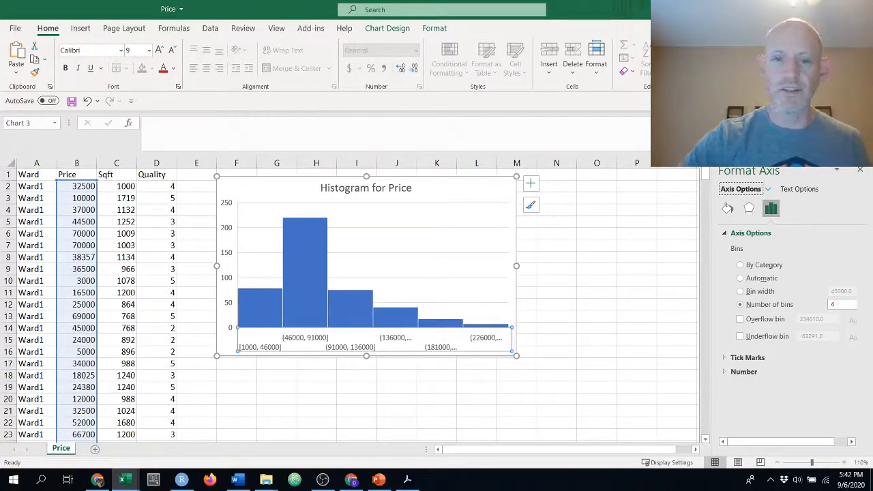
pyautogui.click(597, 281)
pyautogui.click(860, 170)
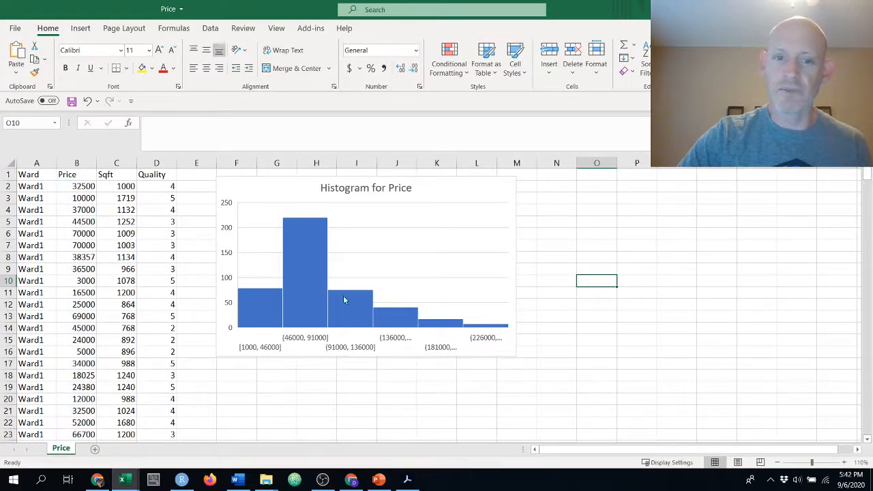
# Examine the histogram's shape, check the problem set's bin-count questions in Word, and return to the Excel workbook
pyautogui.moveTo(306, 298)
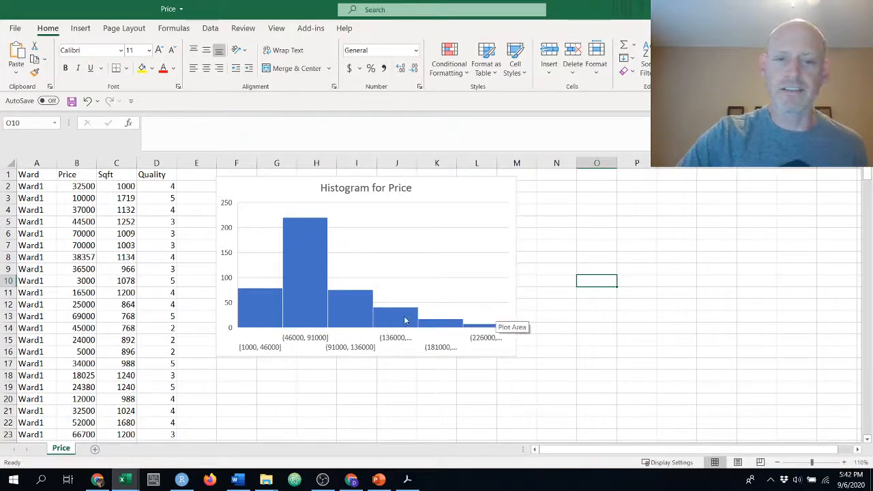
pyautogui.moveTo(375, 315)
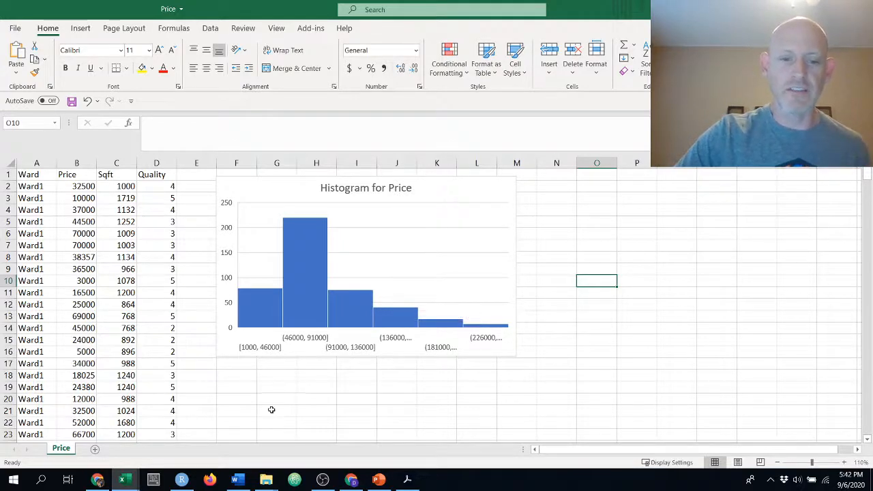
pyautogui.click(236, 480)
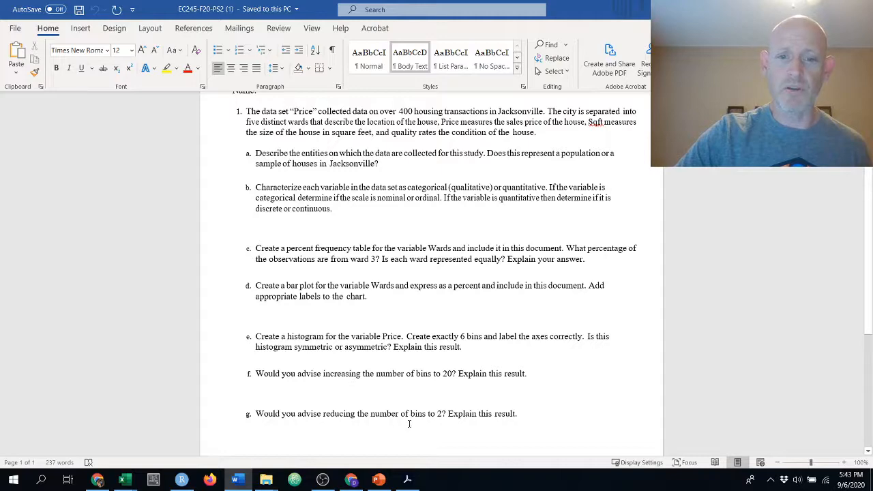
pyautogui.hotkey('alt', 'Tab')
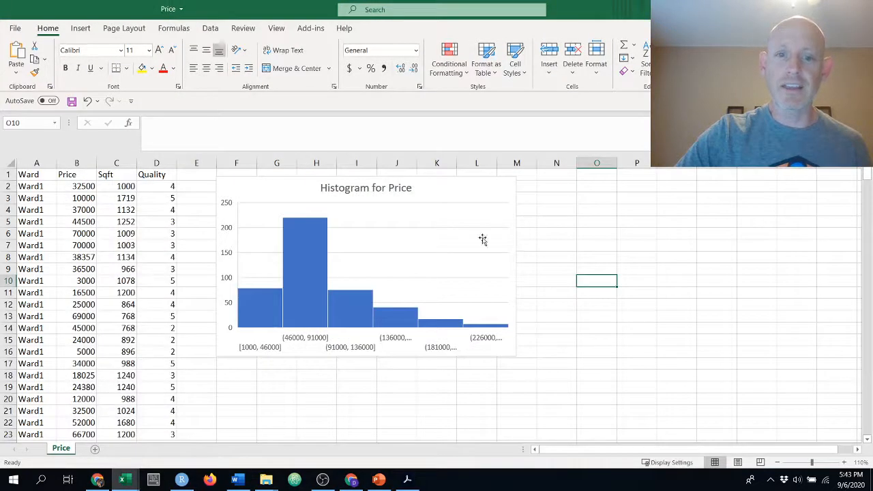